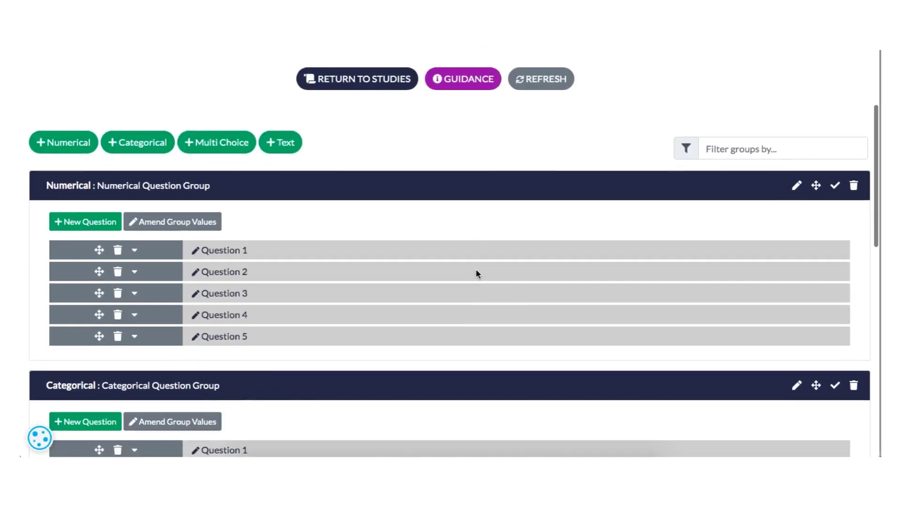
Look through the questionnaire's numerical, categorical, multiple choice and text groups, and the preview of the Numerical Question Group.
{"action": "scroll", "coordinate": [477, 272], "scroll_direction": "down", "scroll_amount": 5}
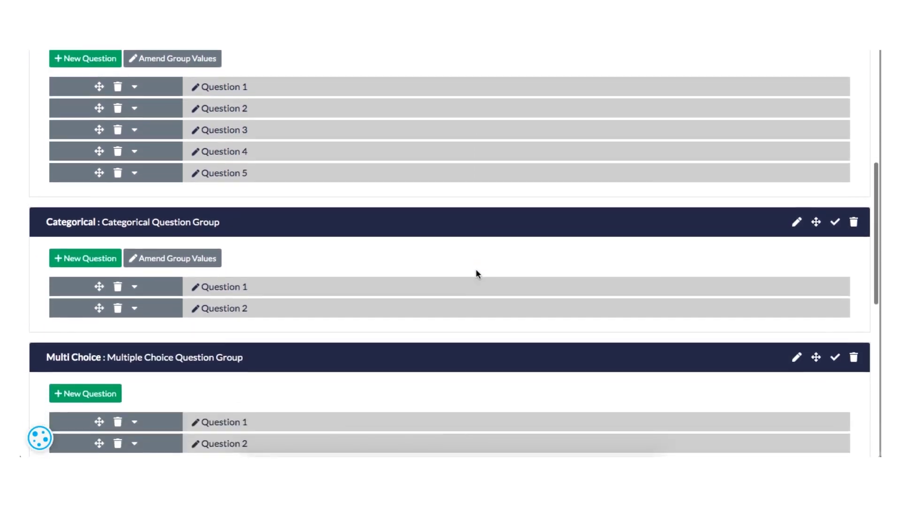
{"action": "scroll", "coordinate": [477, 274], "scroll_direction": "down", "scroll_amount": 5}
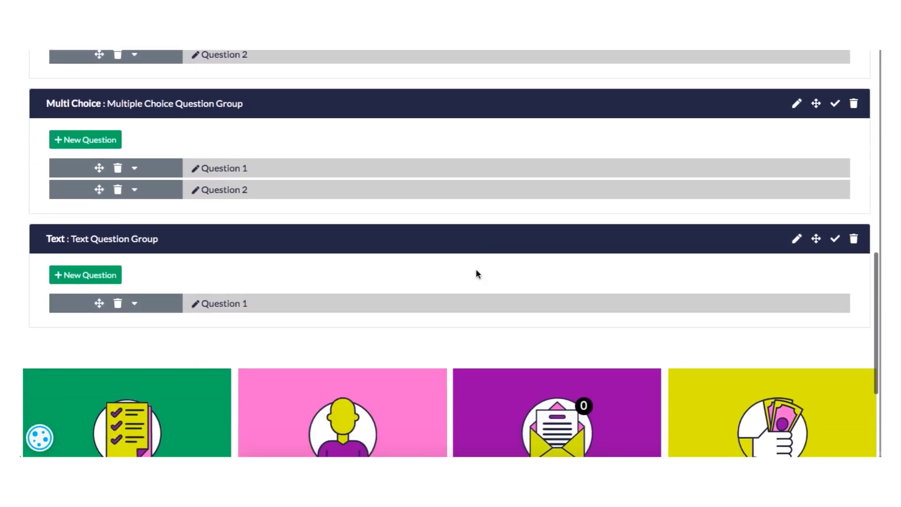
{"action": "scroll", "coordinate": [476, 273], "scroll_direction": "up", "scroll_amount": 10}
{"action": "scroll", "coordinate": [476, 271], "scroll_direction": "down", "scroll_amount": 2}
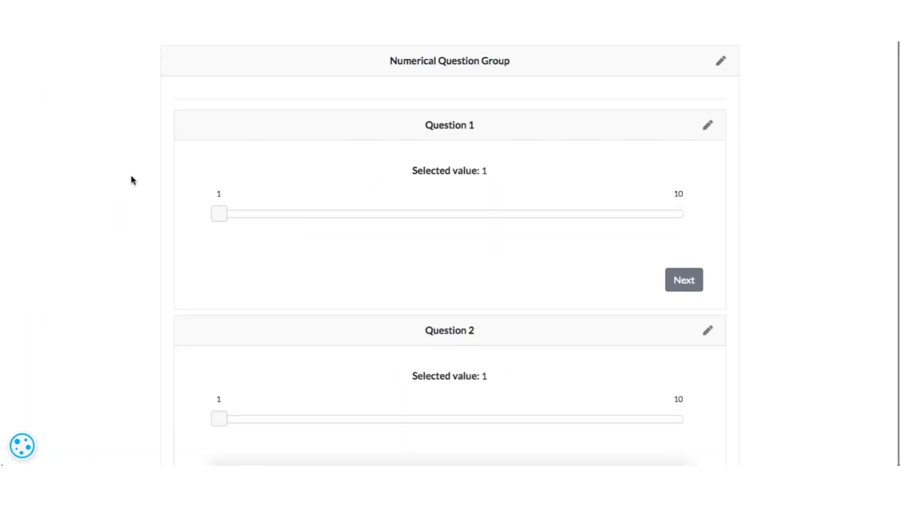
{"action": "scroll", "coordinate": [132, 177], "scroll_direction": "down", "scroll_amount": 7}
{"action": "scroll", "coordinate": [131, 175], "scroll_direction": "up", "scroll_amount": 9}
{"action": "scroll", "coordinate": [131, 175], "scroll_direction": "down", "scroll_amount": 3}
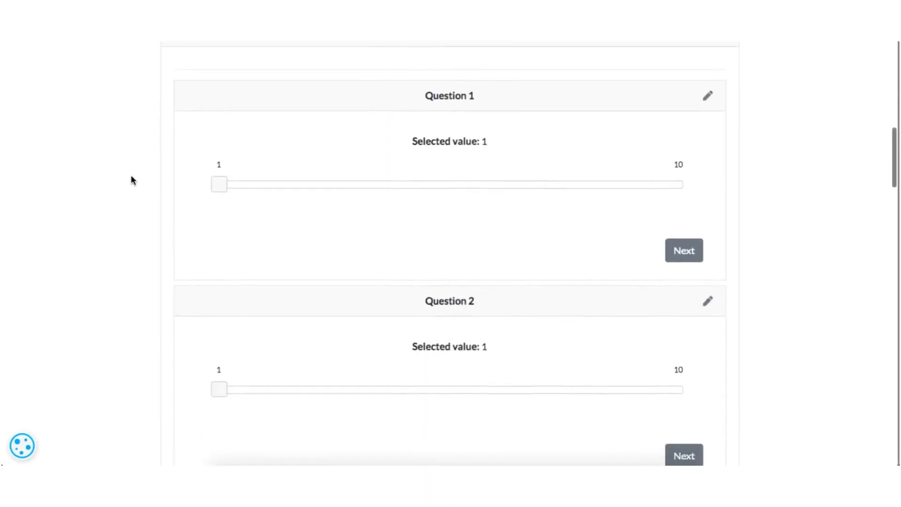
Try the numerical sliders in the preview, setting Questions 1 and 2 to 3 and moving Question 3 slightly past its midpoint.
{"action": "scroll", "coordinate": [131, 180], "scroll_direction": "up", "scroll_amount": 1}
{"action": "left_click", "coordinate": [227, 219]}
{"action": "left_click_drag", "start_coordinate": [226, 220], "coordinate": [334, 233]}
{"action": "scroll", "coordinate": [347, 244], "scroll_direction": "down", "scroll_amount": 1}
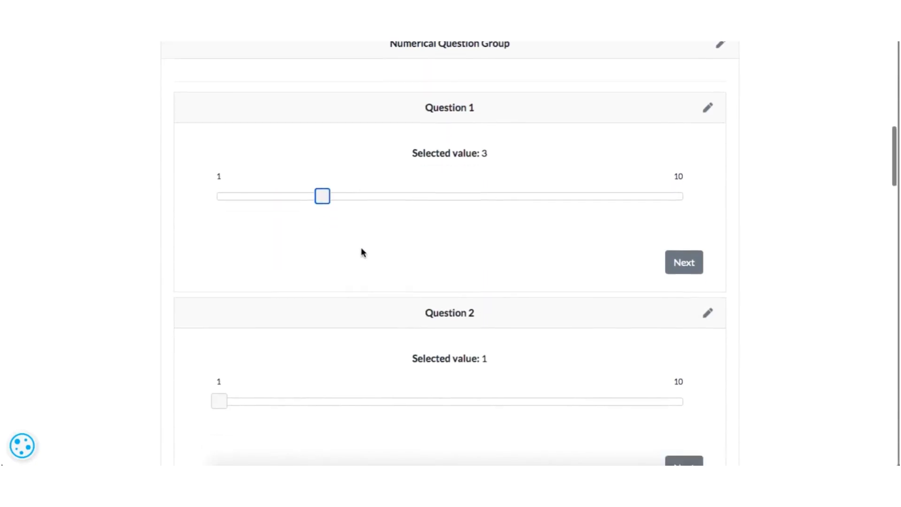
{"action": "scroll", "coordinate": [362, 248], "scroll_direction": "down", "scroll_amount": 2}
{"action": "left_click_drag", "start_coordinate": [221, 315], "coordinate": [315, 318]}
{"action": "scroll", "coordinate": [314, 319], "scroll_direction": "down", "scroll_amount": 2}
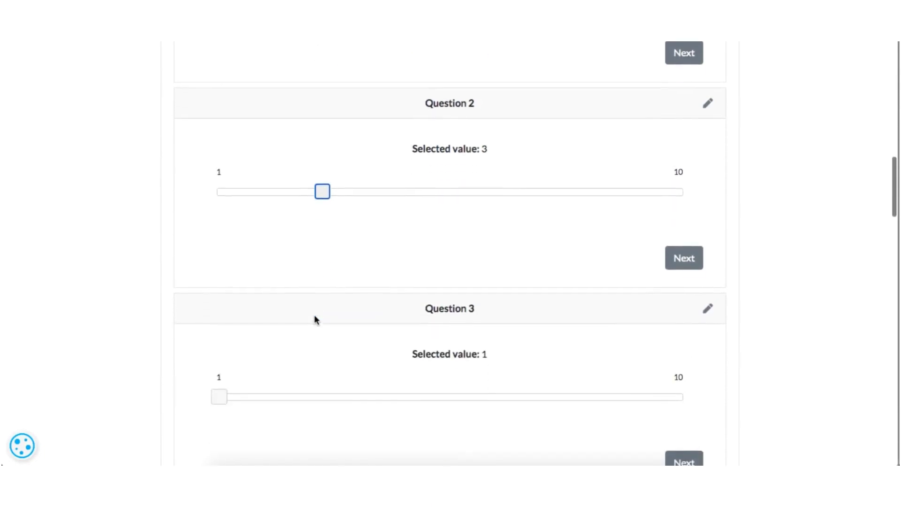
{"action": "left_click_drag", "start_coordinate": [220, 391], "coordinate": [488, 397]}
{"action": "scroll", "coordinate": [566, 375], "scroll_direction": "down", "scroll_amount": 1}
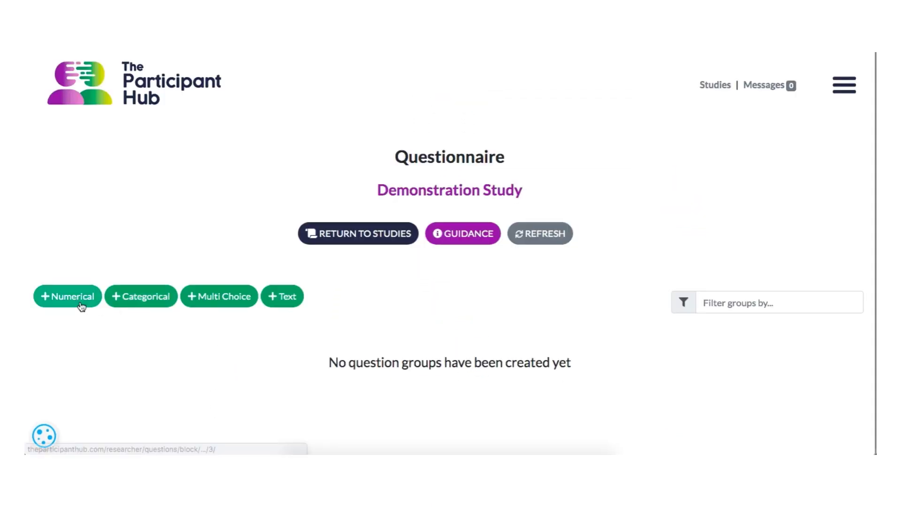
Create a new numerical question group titled "Numerical Group - Enter Title Here".
{"action": "left_click", "coordinate": [82, 306]}
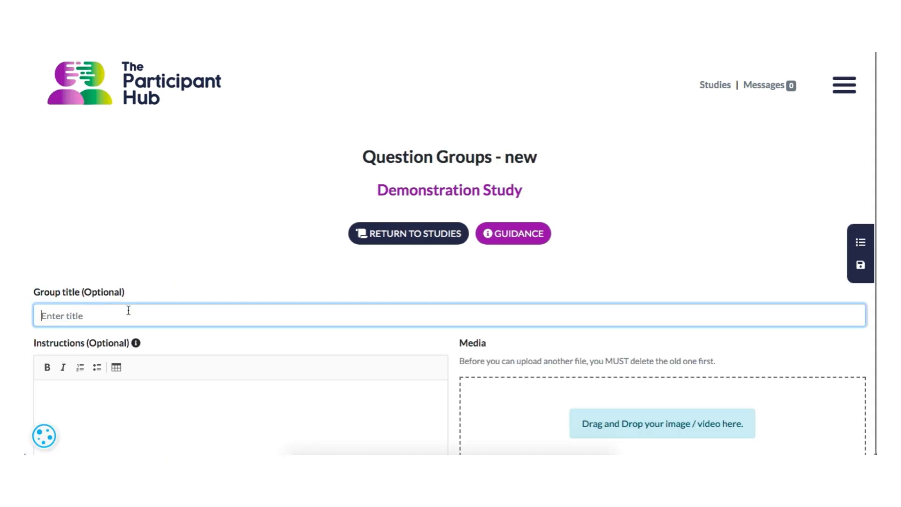
{"action": "type", "text": "Numerical"}
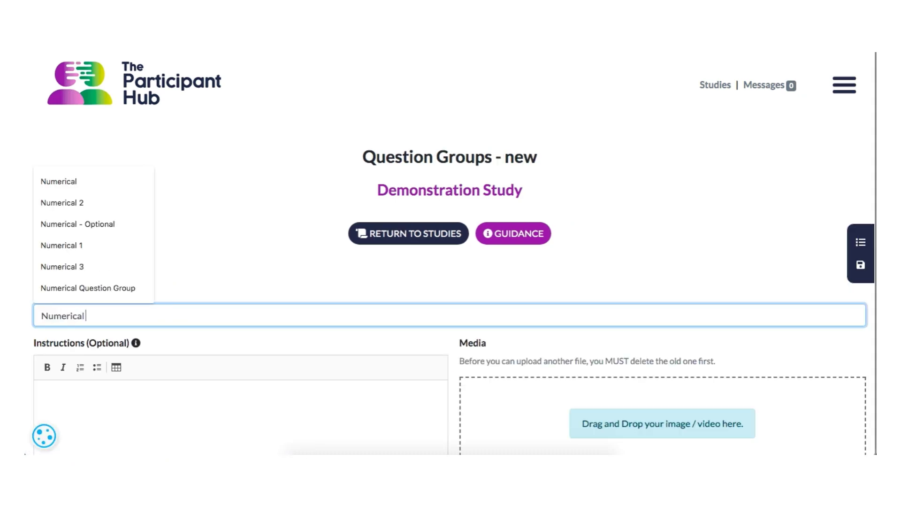
{"action": "type", "text": " Group - Enter Title Here"}
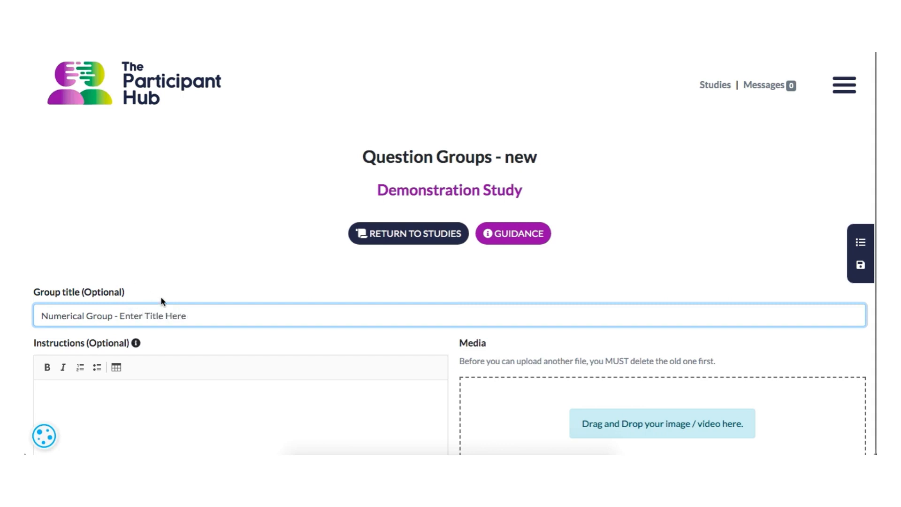
Enter the group instructions "You can add text here. You can use this togive participants instructions on how to complete the rest of the questions in this section".
{"action": "scroll", "coordinate": [160, 296], "scroll_direction": "down", "scroll_amount": 3}
{"action": "left_click", "coordinate": [133, 298]}
{"action": "type", "text": "You can add te"}
{"action": "type", "text": "xt here. You can use this tog"}
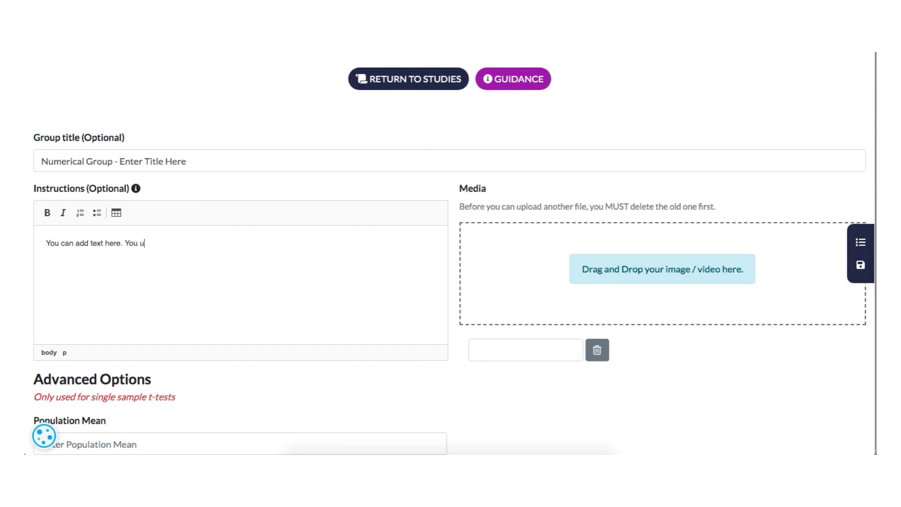
{"action": "type", "text": "ive participants instruct"}
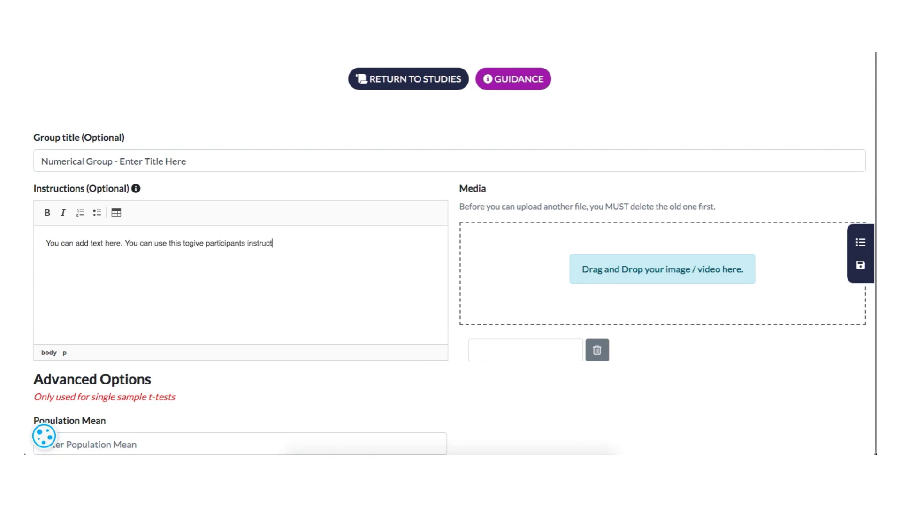
{"action": "type", "text": "ions on how to complete the rest of the questions in this se"}
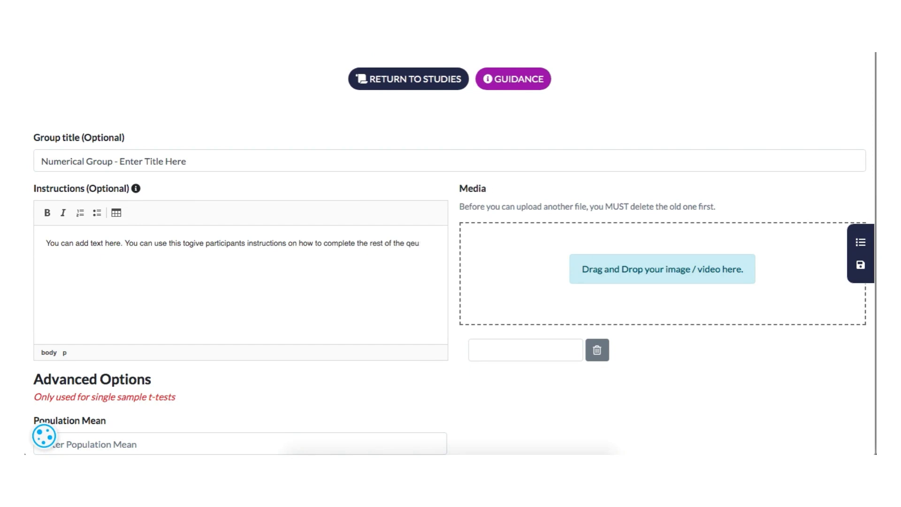
{"action": "type", "text": "ction"}
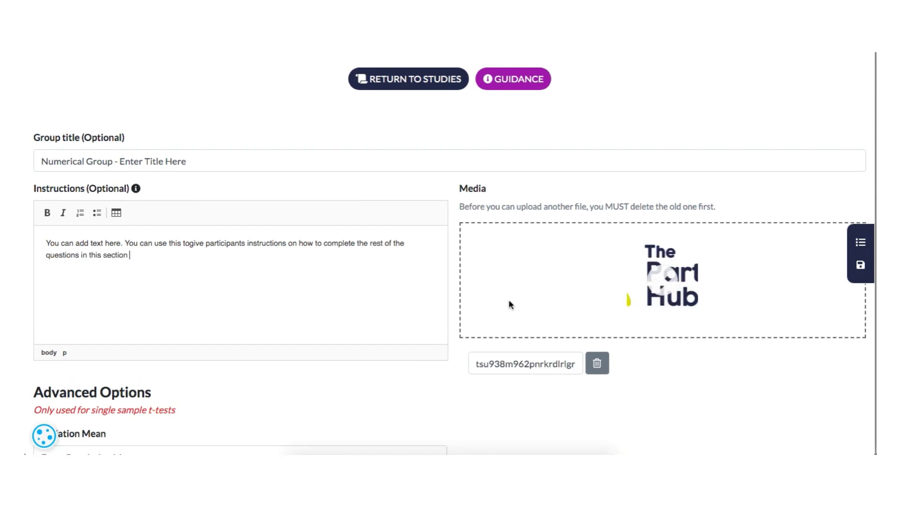
Set the group's population mean to 100 and save the question group.
{"action": "scroll", "coordinate": [498, 305], "scroll_direction": "down", "scroll_amount": 2}
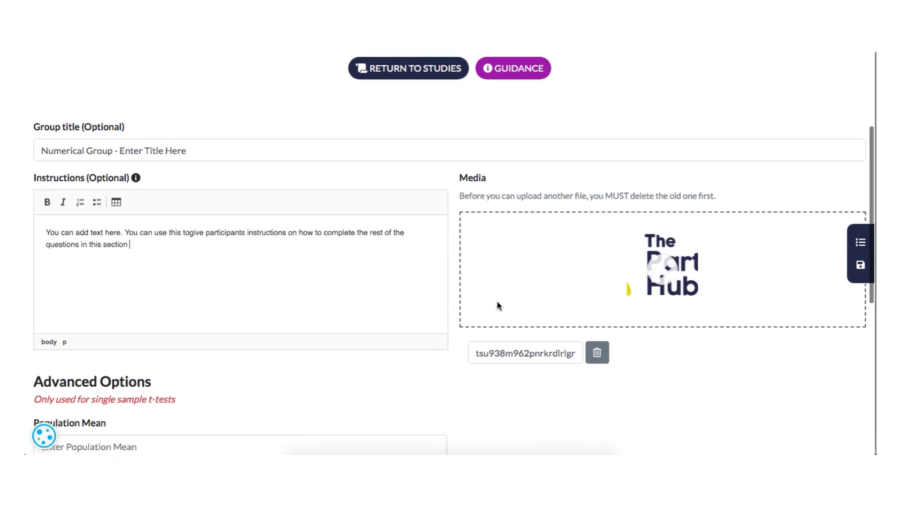
{"action": "scroll", "coordinate": [497, 306], "scroll_direction": "down", "scroll_amount": 3}
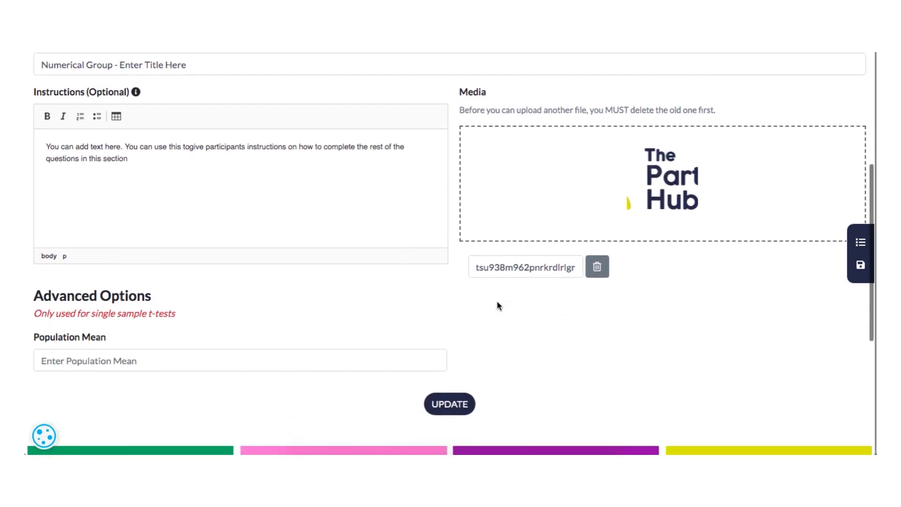
{"action": "scroll", "coordinate": [498, 306], "scroll_direction": "down", "scroll_amount": 1}
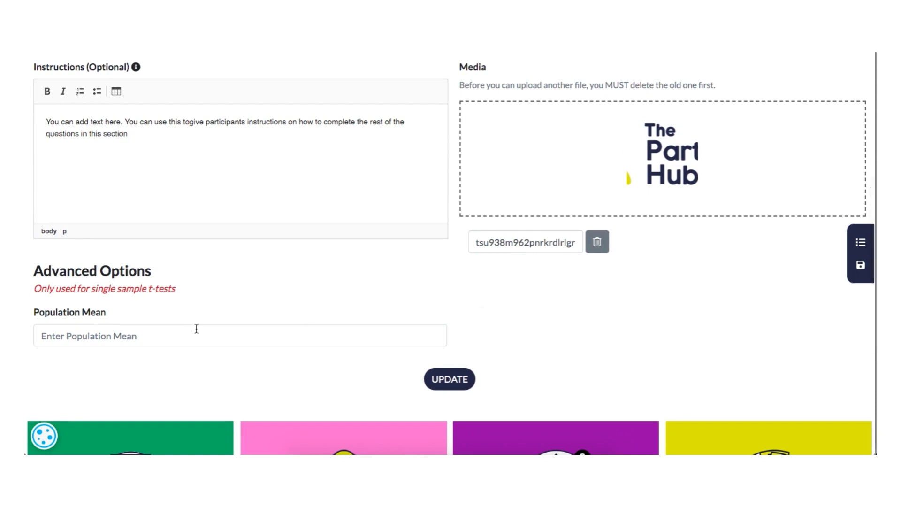
{"action": "left_click", "coordinate": [166, 338]}
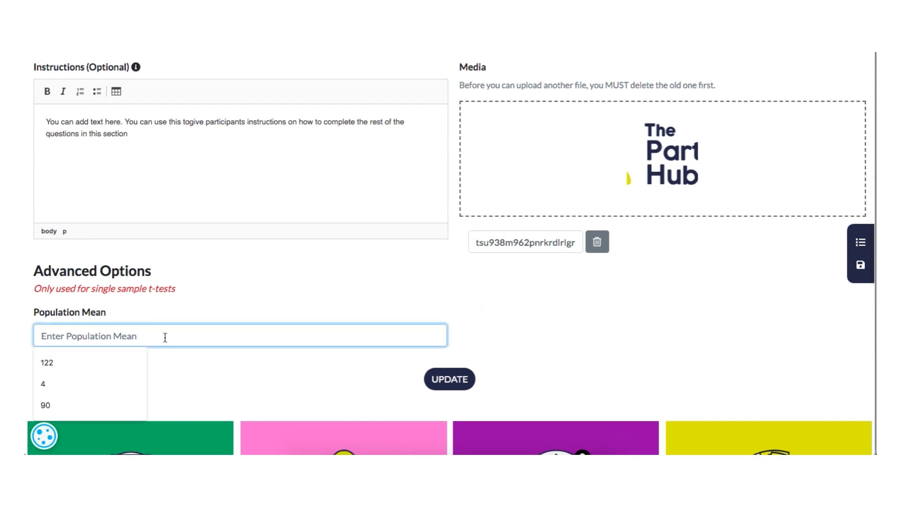
{"action": "type", "text": "100"}
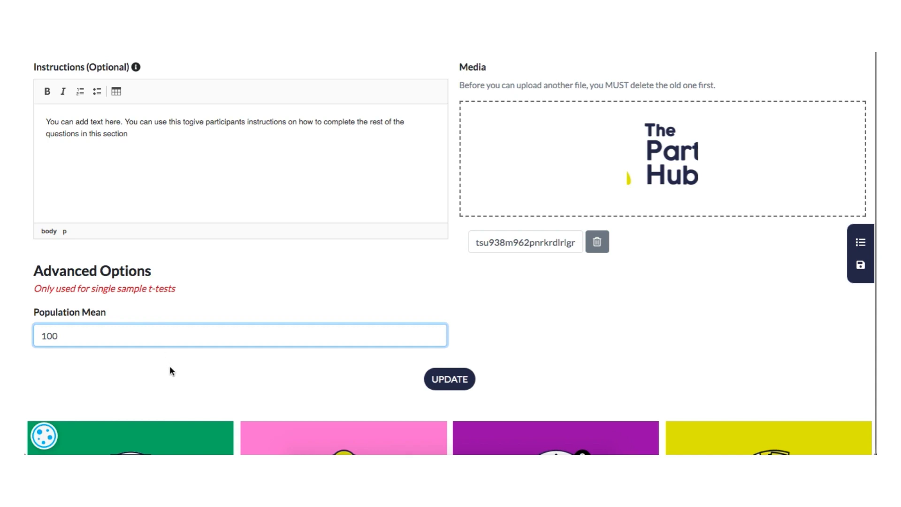
{"action": "left_click", "coordinate": [169, 366]}
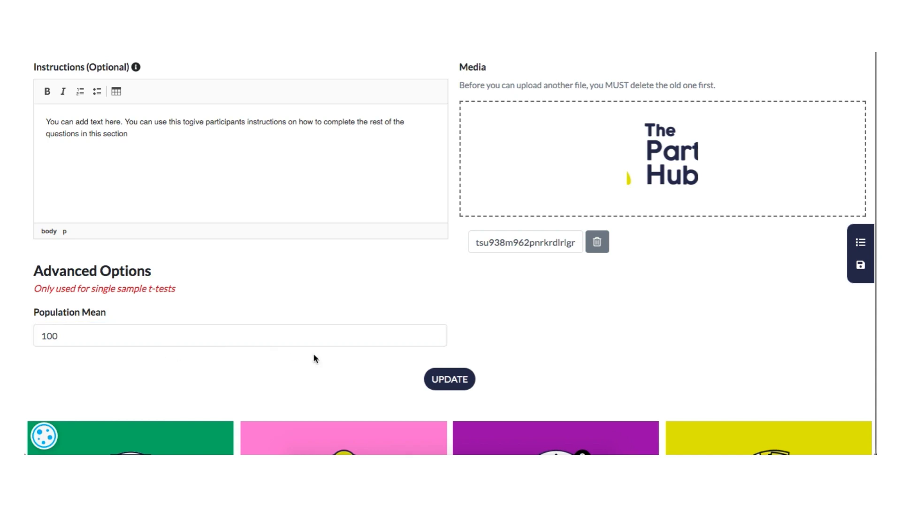
{"action": "left_click", "coordinate": [452, 380]}
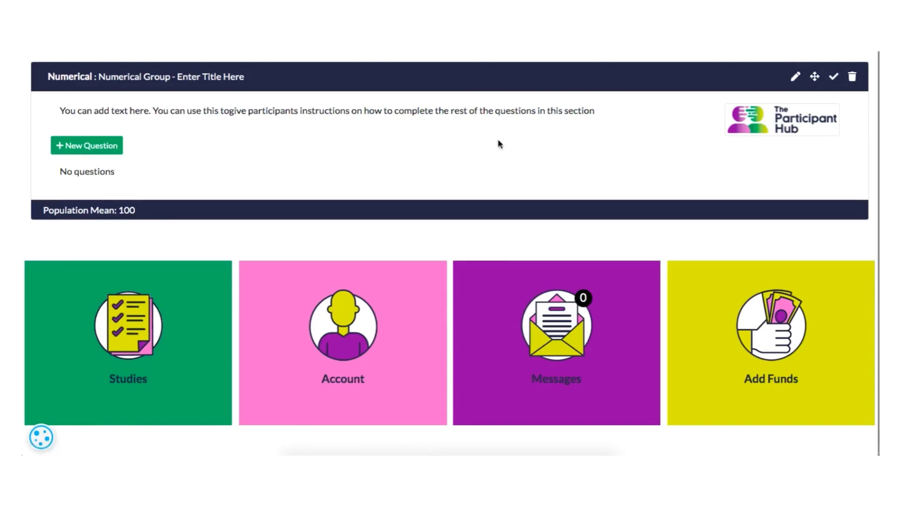
Amend the numerical group by clearing its population mean, and save the group.
{"action": "left_click", "coordinate": [796, 78]}
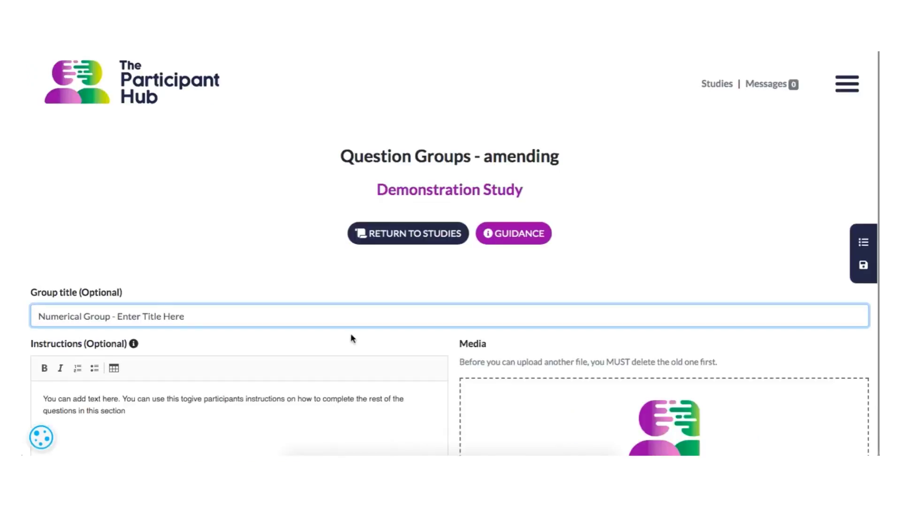
{"action": "scroll", "coordinate": [351, 335], "scroll_direction": "down", "scroll_amount": 2}
{"action": "scroll", "coordinate": [351, 334], "scroll_direction": "down", "scroll_amount": 4}
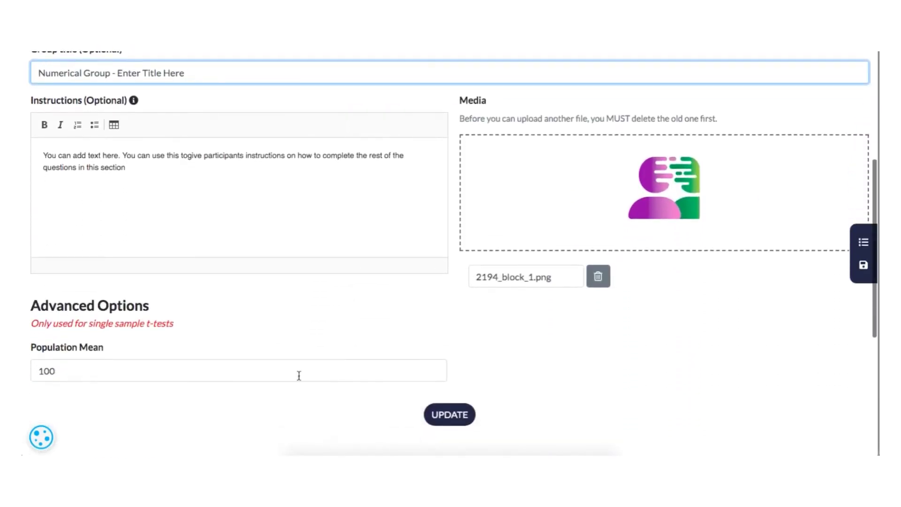
{"action": "left_click", "coordinate": [298, 374]}
{"action": "key", "text": "BackSpace"}
{"action": "key", "text": "BackSpace"}
{"action": "key", "text": "BackSpace"}
{"action": "left_click", "coordinate": [440, 414]}
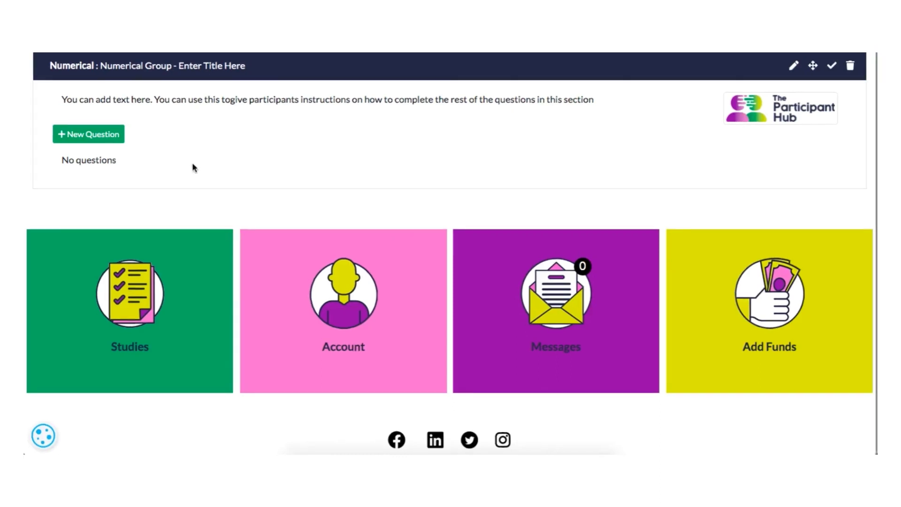
Add a new question to the numerical group with the text "Question 1" and a maximum value of 7.
{"action": "left_click", "coordinate": [103, 136]}
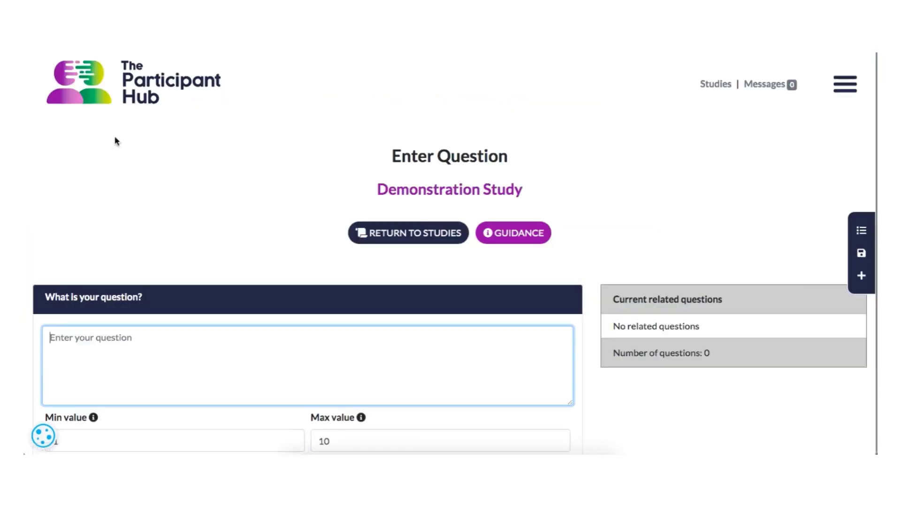
{"action": "scroll", "coordinate": [215, 263], "scroll_direction": "down", "scroll_amount": 2}
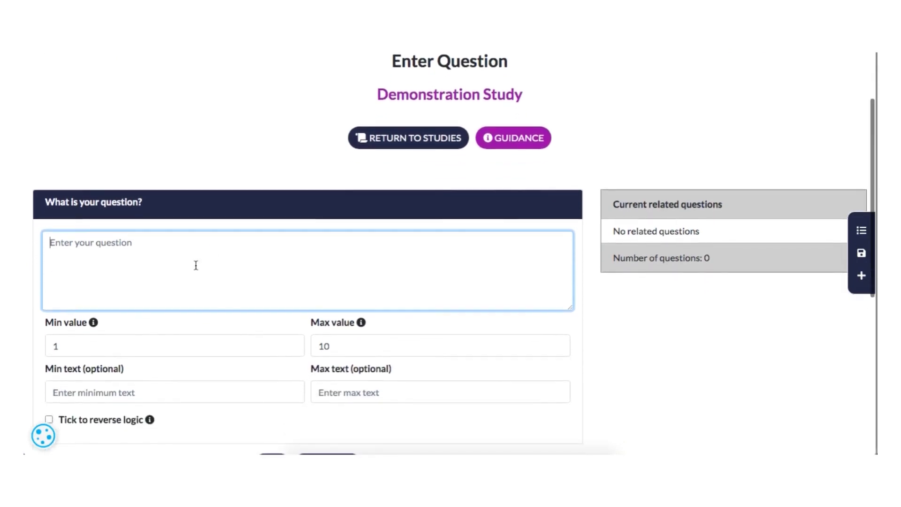
{"action": "type", "text": "Question 1"}
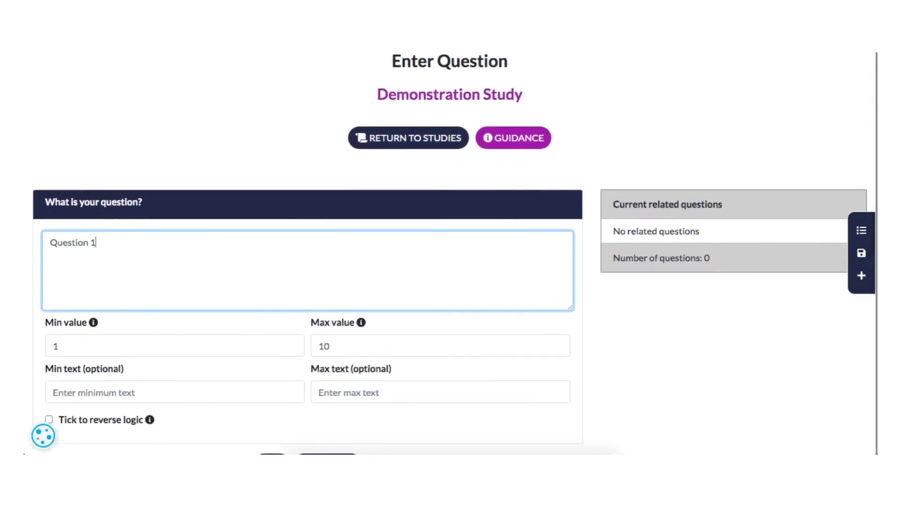
{"action": "scroll", "coordinate": [217, 274], "scroll_direction": "down", "scroll_amount": 1}
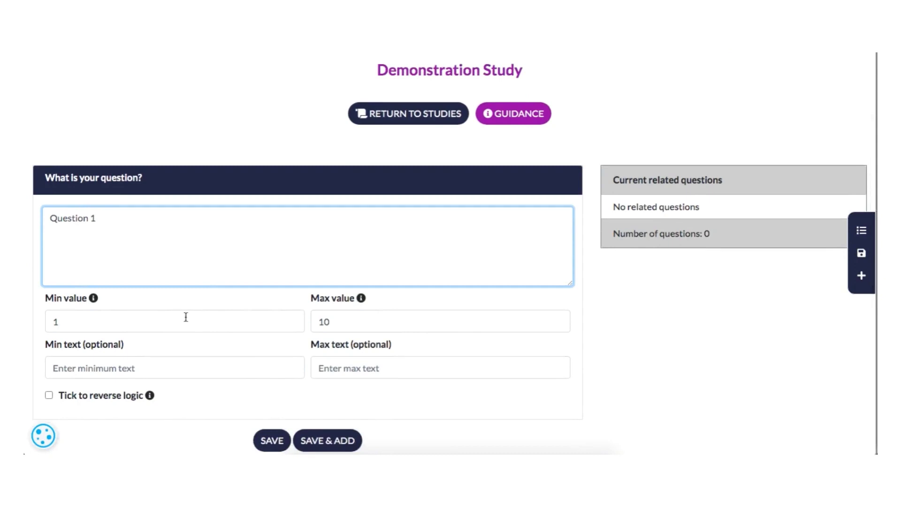
{"action": "left_click", "coordinate": [333, 315]}
{"action": "key", "text": "BackSpace"}
{"action": "key", "text": "BackSpace"}
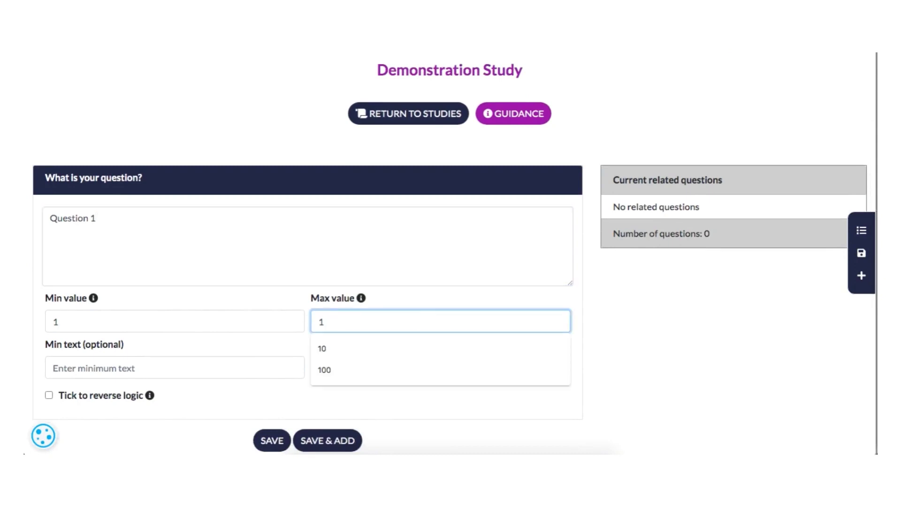
{"action": "type", "text": "7"}
Set the minimum text to "Completely disagree" and the maximum text to "Completely agree", and save the question with another one to follow.
{"action": "left_click", "coordinate": [274, 360]}
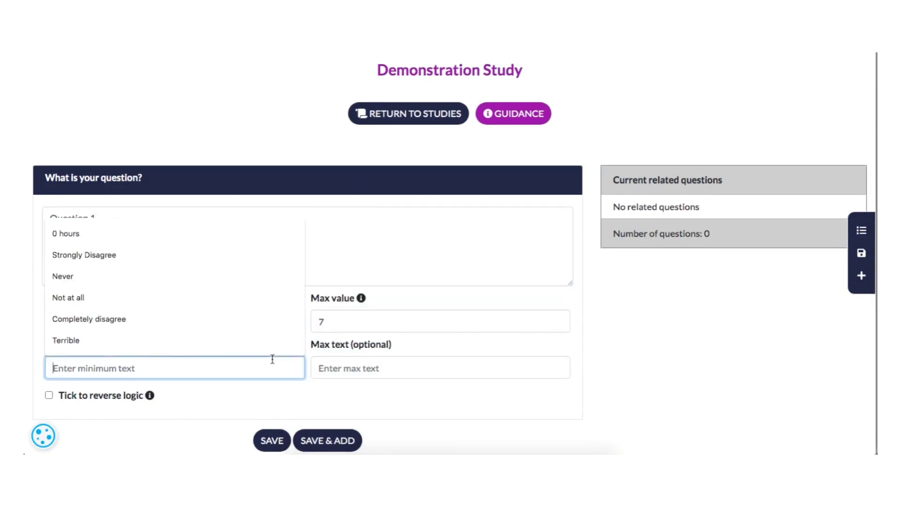
{"action": "type", "text": "Compleely"}
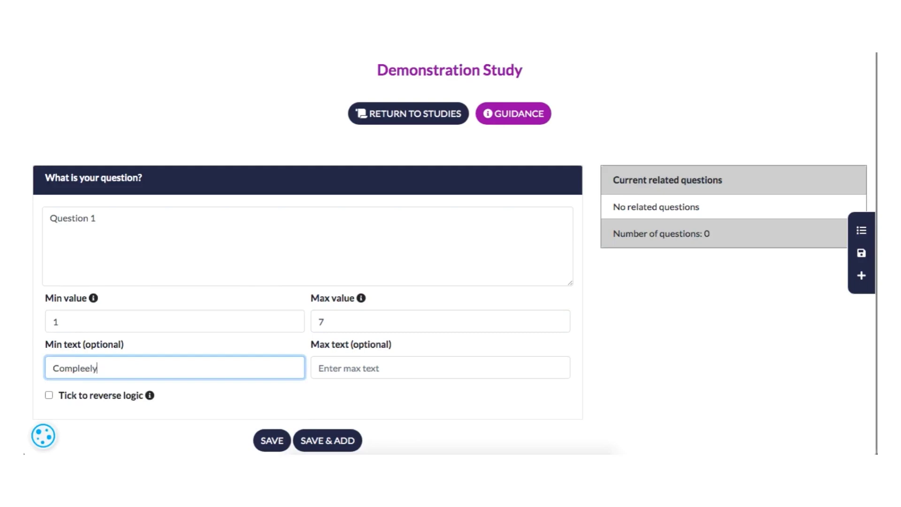
{"action": "key", "text": "BackSpace"}
{"action": "key", "text": "BackSpace"}
{"action": "key", "text": "BackSpace"}
{"action": "type", "text": "tely disagree"}
{"action": "key", "text": "Tab"}
{"action": "type", "text": "Completely agree"}
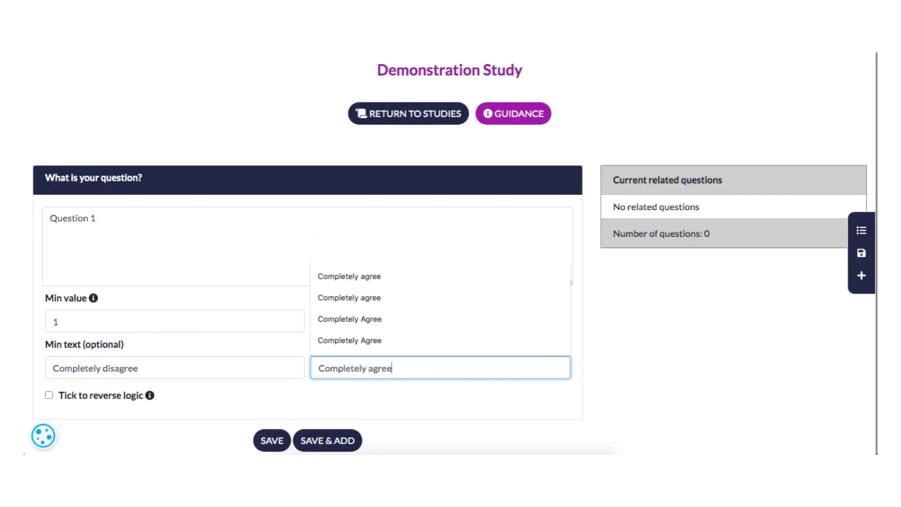
{"action": "left_click", "coordinate": [373, 423]}
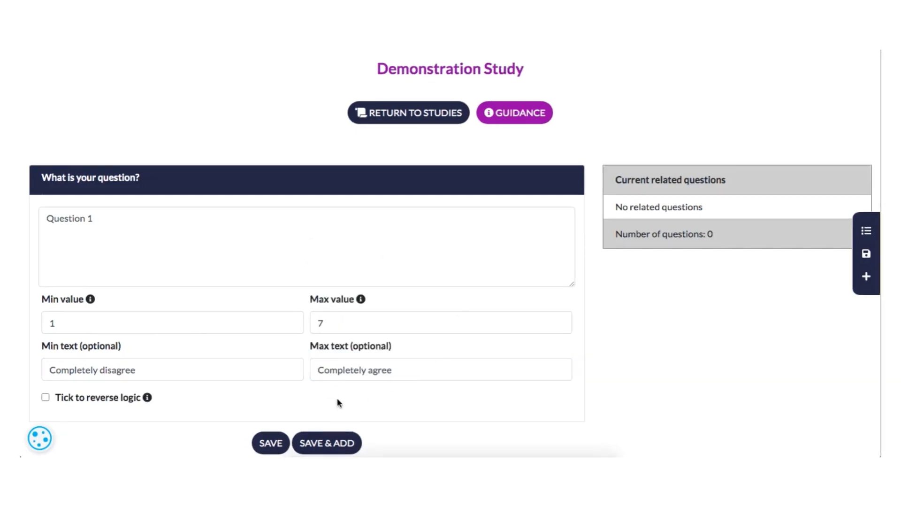
{"action": "left_click", "coordinate": [323, 444]}
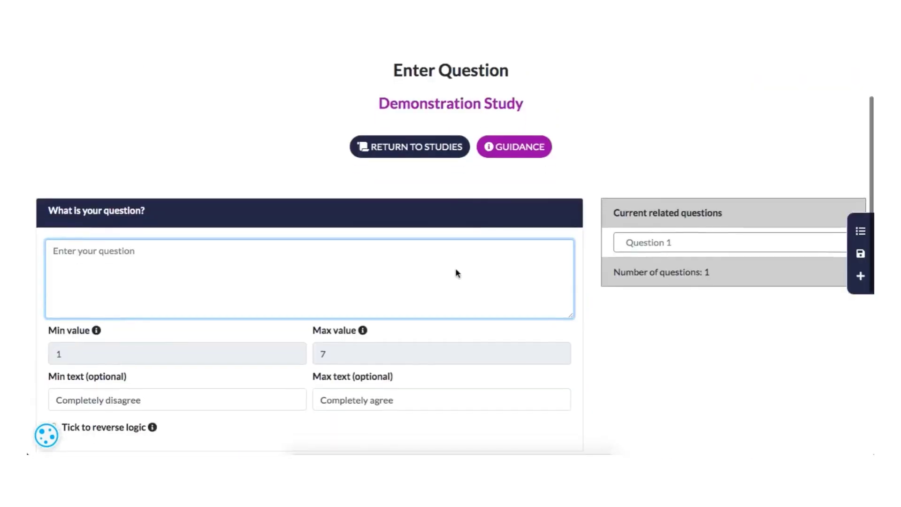
Enter "Question 2" with the minimum text "Never", the maximum text "Always" and reversed logic, and save the question.
{"action": "type", "text": "Qu"}
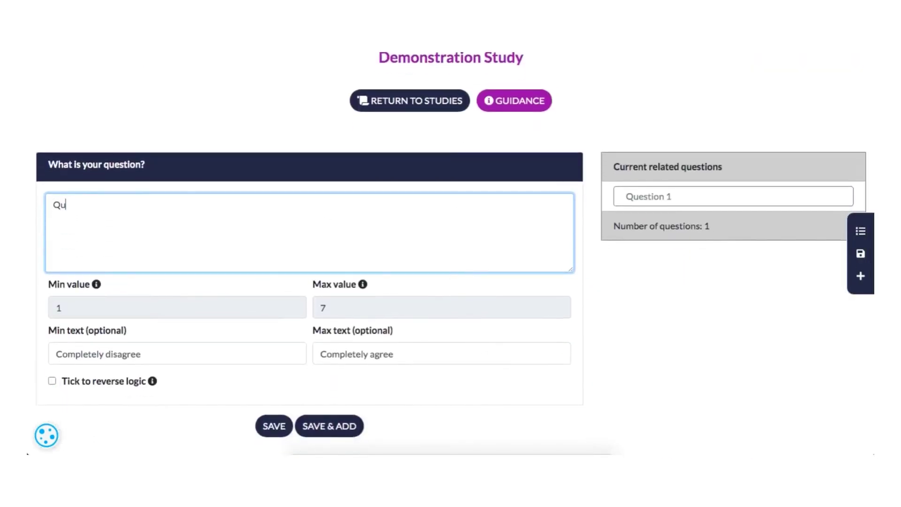
{"action": "type", "text": "estion 2"}
{"action": "scroll", "coordinate": [42, 349], "scroll_direction": "down", "scroll_amount": 1}
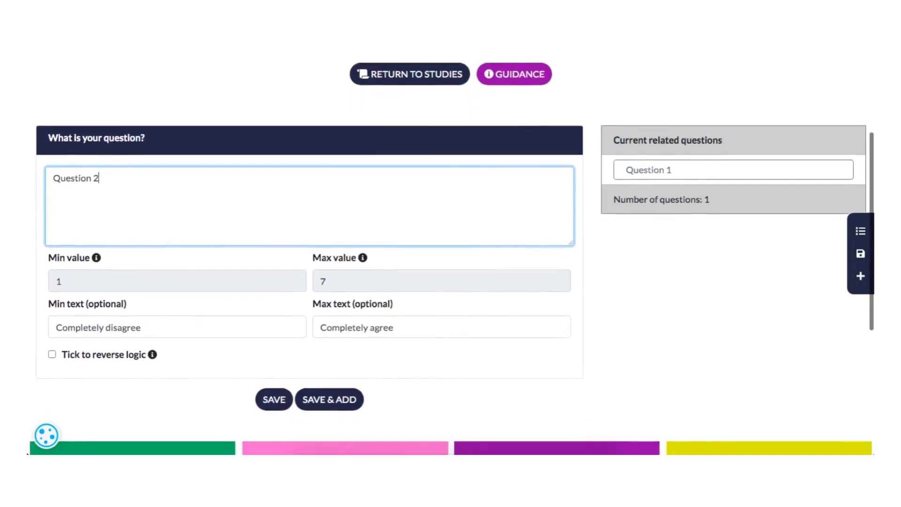
{"action": "left_click_drag", "start_coordinate": [162, 324], "coordinate": [27, 319]}
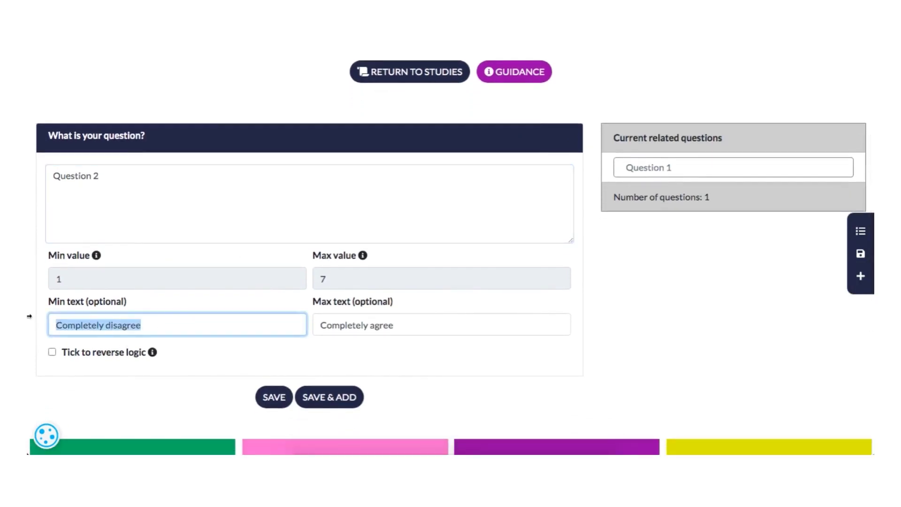
{"action": "type", "text": "Never"}
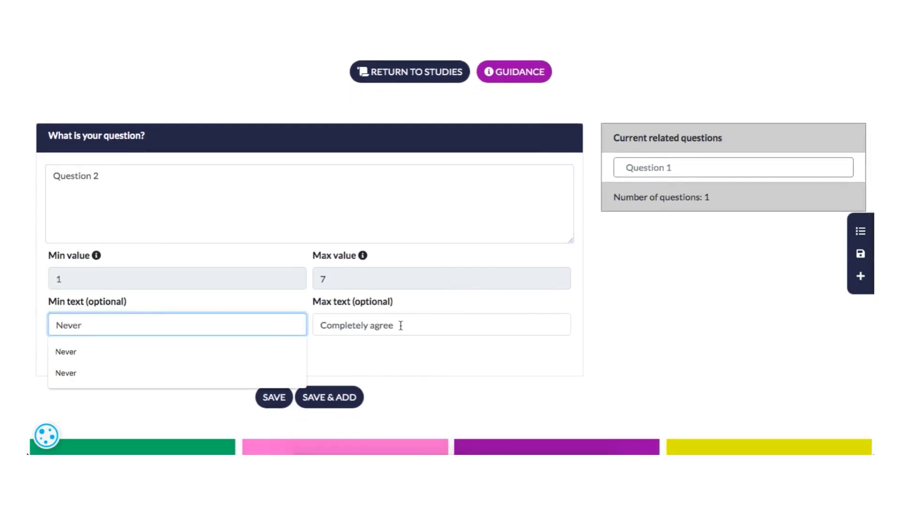
{"action": "key", "text": "Tab"}
{"action": "type", "text": "Always"}
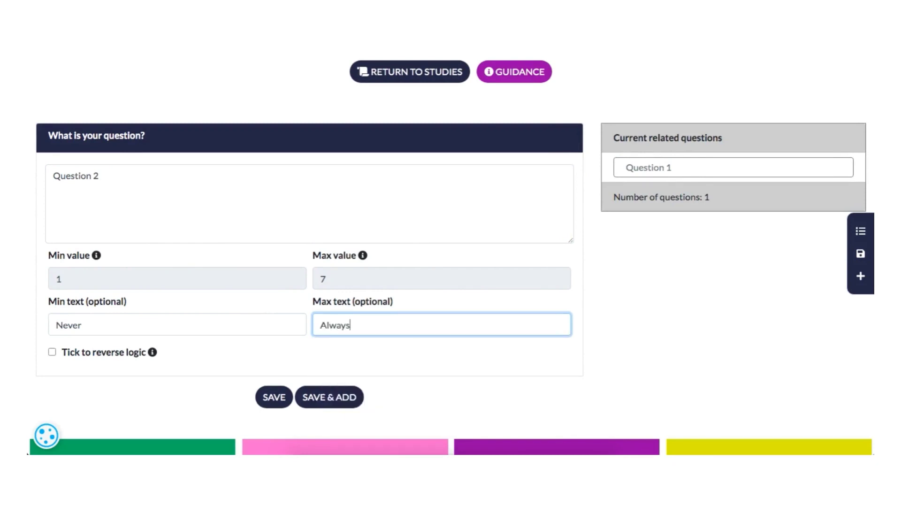
{"action": "left_click", "coordinate": [315, 338]}
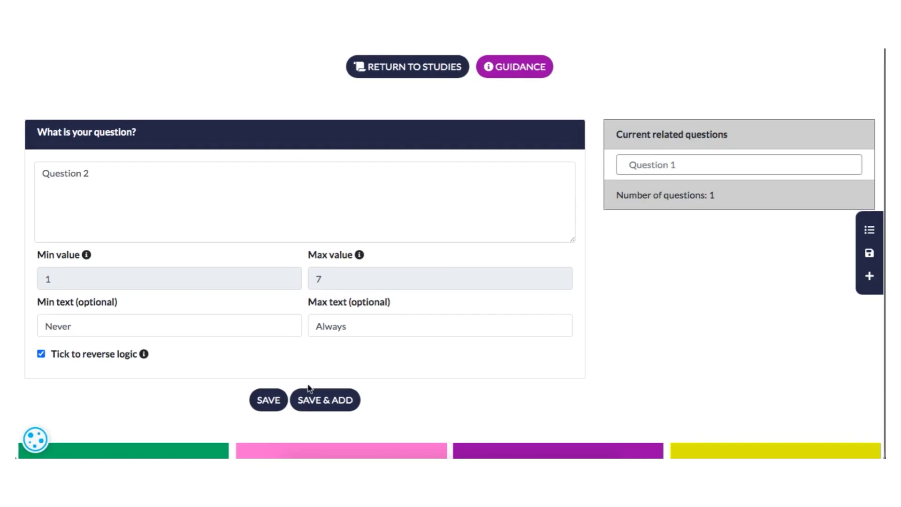
{"action": "left_click", "coordinate": [277, 403]}
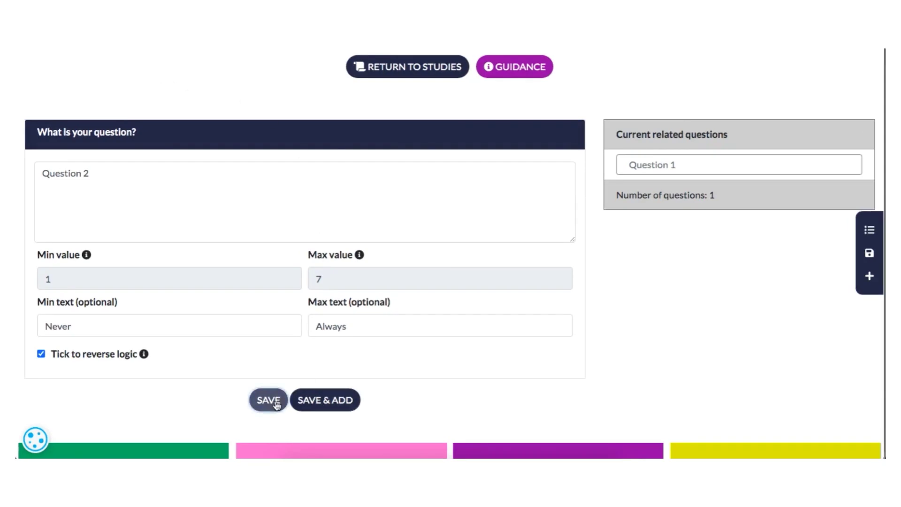
Amend the numerical group's default values by setting the maximum to 5, and update and close.
{"action": "scroll", "coordinate": [296, 311], "scroll_direction": "down", "scroll_amount": 6}
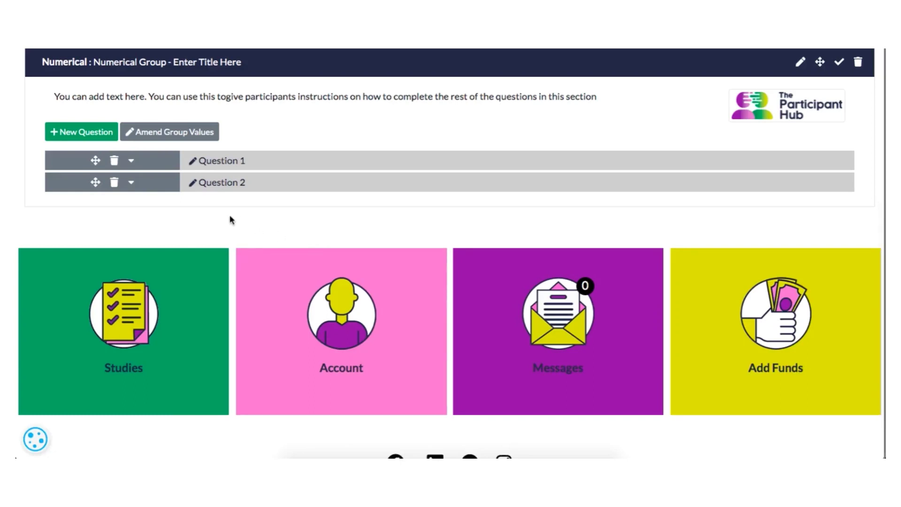
{"action": "left_click", "coordinate": [158, 136]}
{"action": "left_click", "coordinate": [114, 392]}
{"action": "scroll", "coordinate": [205, 365], "scroll_direction": "down", "scroll_amount": 1}
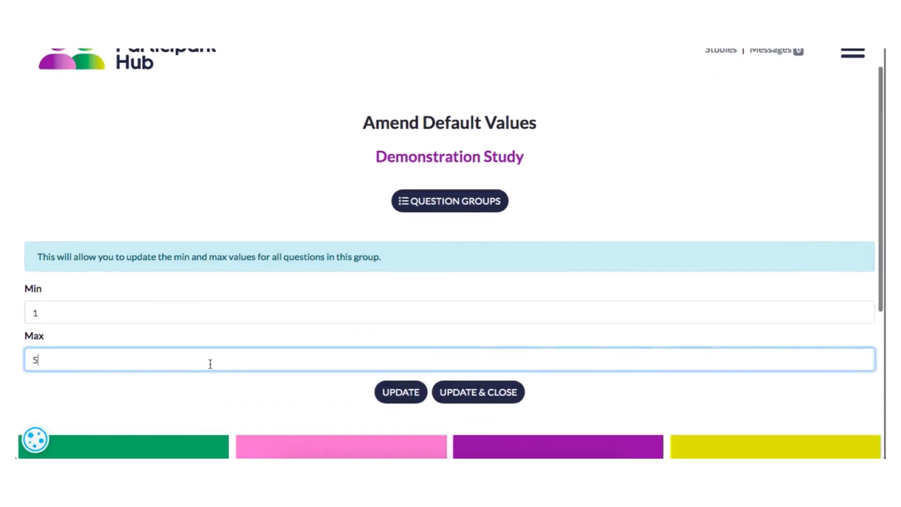
{"action": "left_click", "coordinate": [488, 400]}
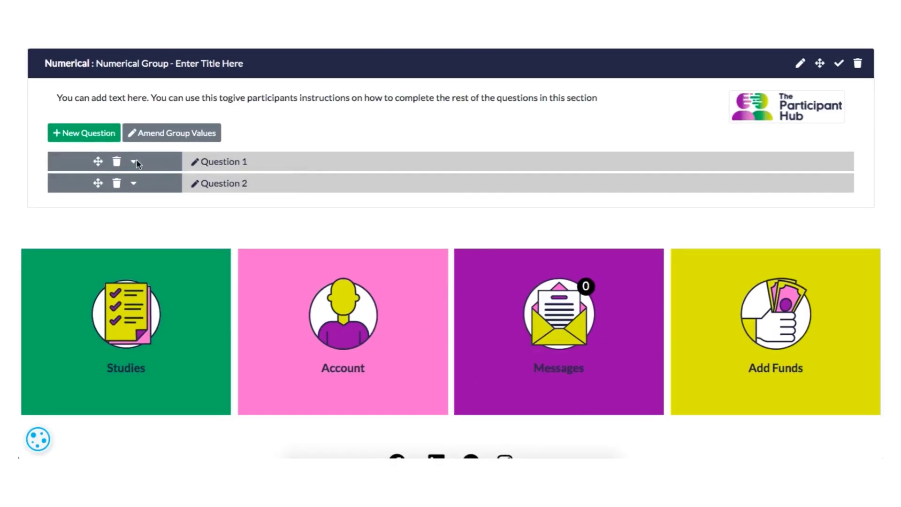
Expand the details of Question 1 and Question 2, and open Question 1 for editing and save it.
{"action": "left_click", "coordinate": [134, 164]}
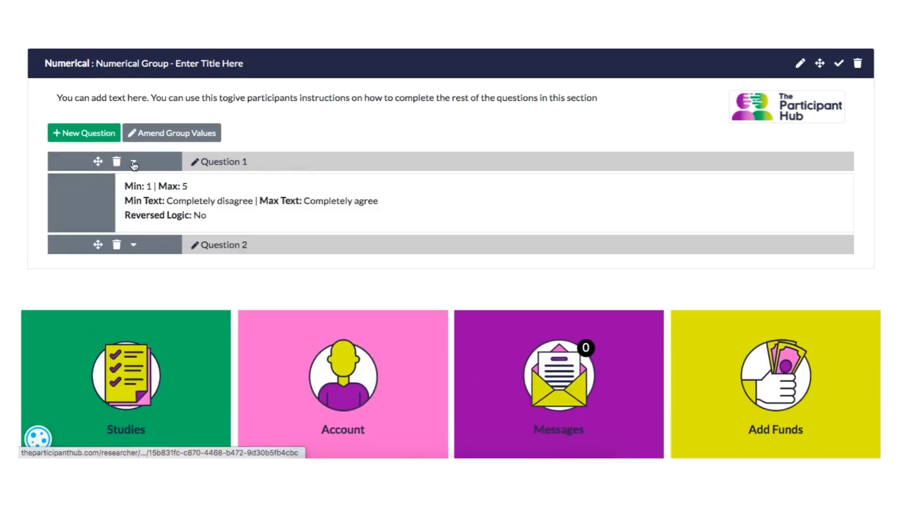
{"action": "left_click", "coordinate": [136, 247]}
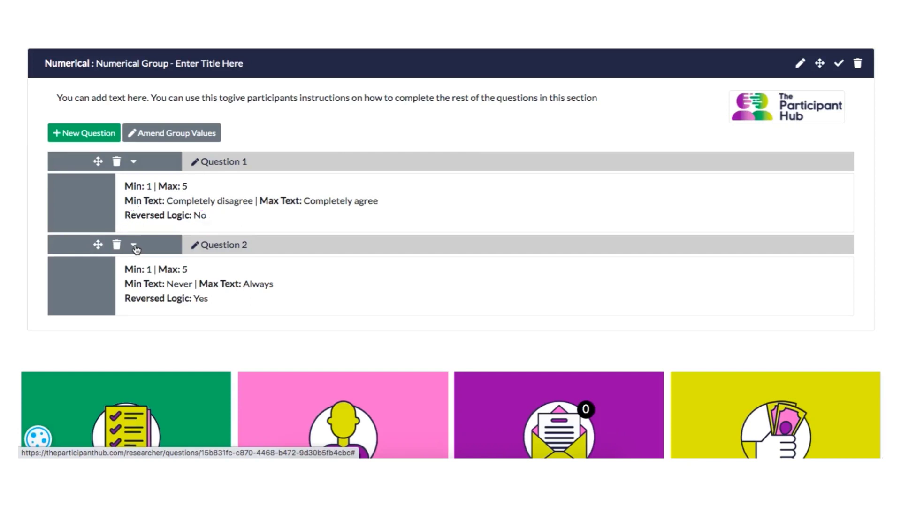
{"action": "left_click", "coordinate": [196, 165]}
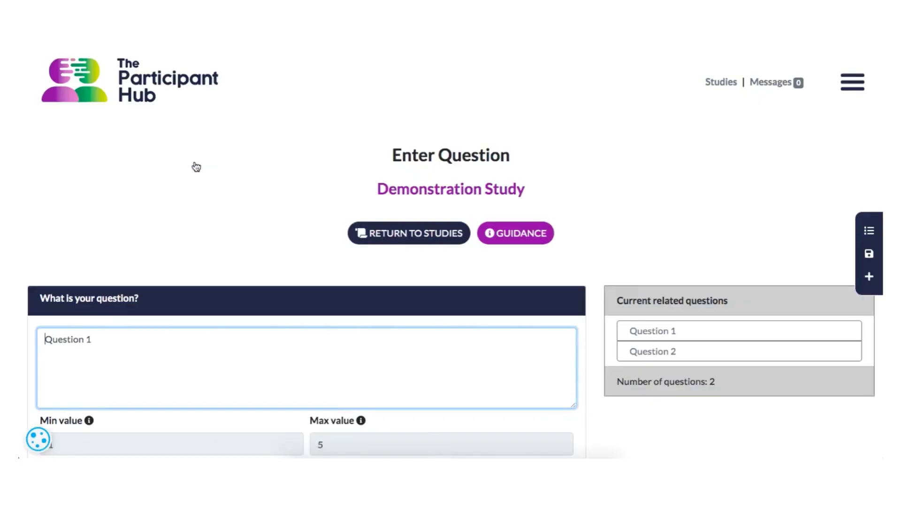
{"action": "scroll", "coordinate": [196, 167], "scroll_direction": "down", "scroll_amount": 4}
{"action": "left_click", "coordinate": [268, 398]}
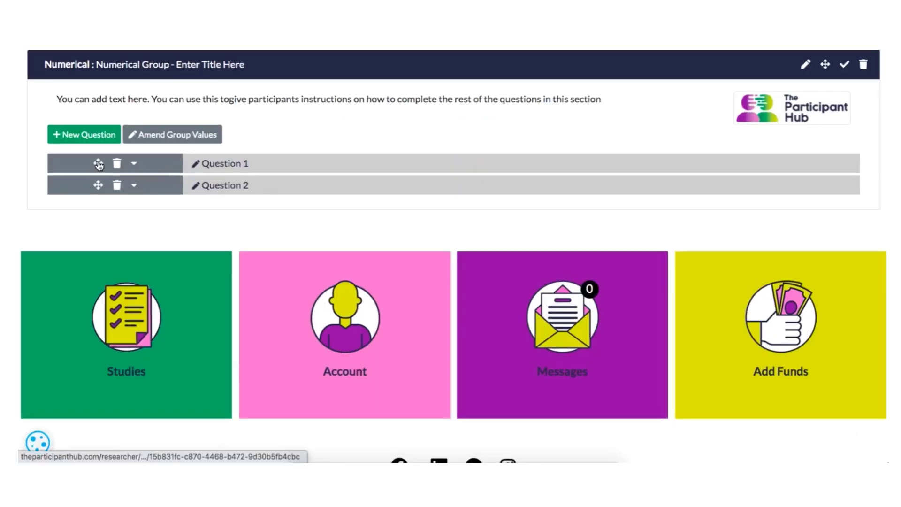
{"action": "mouse_move", "coordinate": [98, 165]}
{"action": "left_mouse_down"}
{"action": "mouse_move", "coordinate": [99, 196]}
{"action": "mouse_move", "coordinate": [97, 166]}
{"action": "left_mouse_up"}
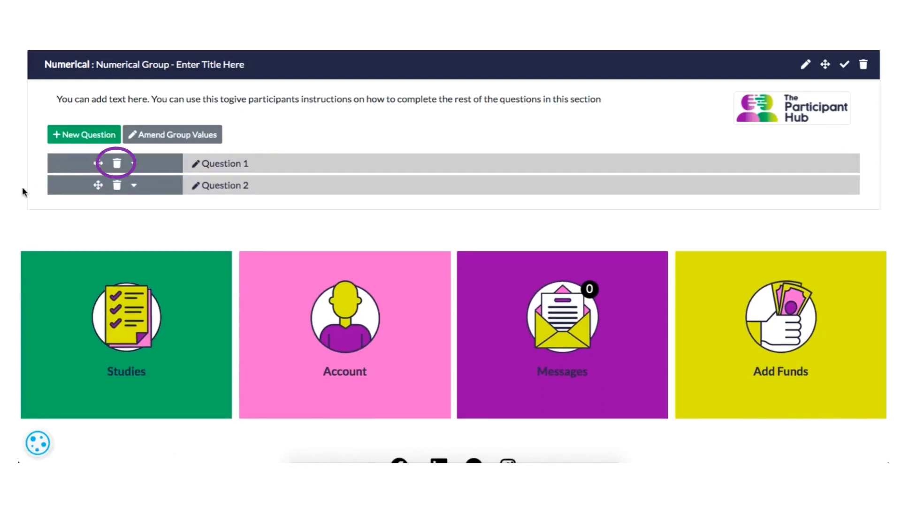
{"action": "scroll", "coordinate": [24, 191], "scroll_direction": "up", "scroll_amount": 8}
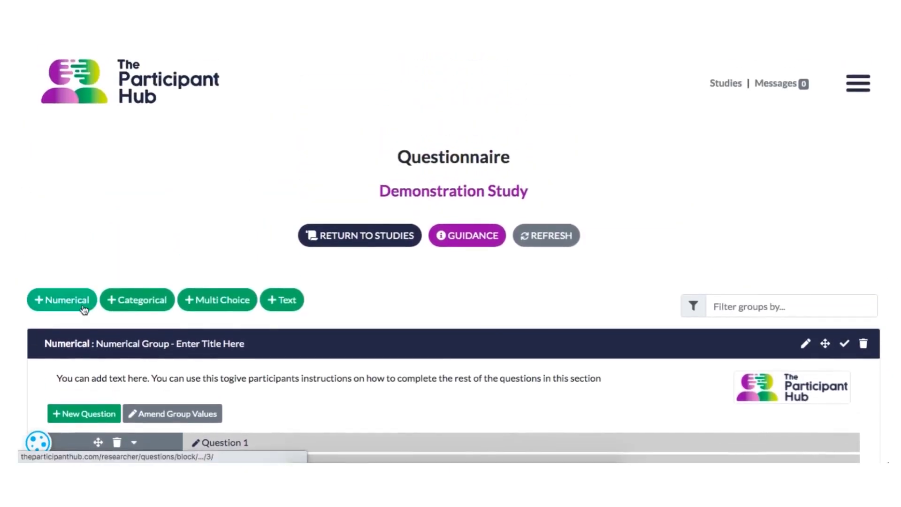
{"action": "left_click", "coordinate": [268, 302]}
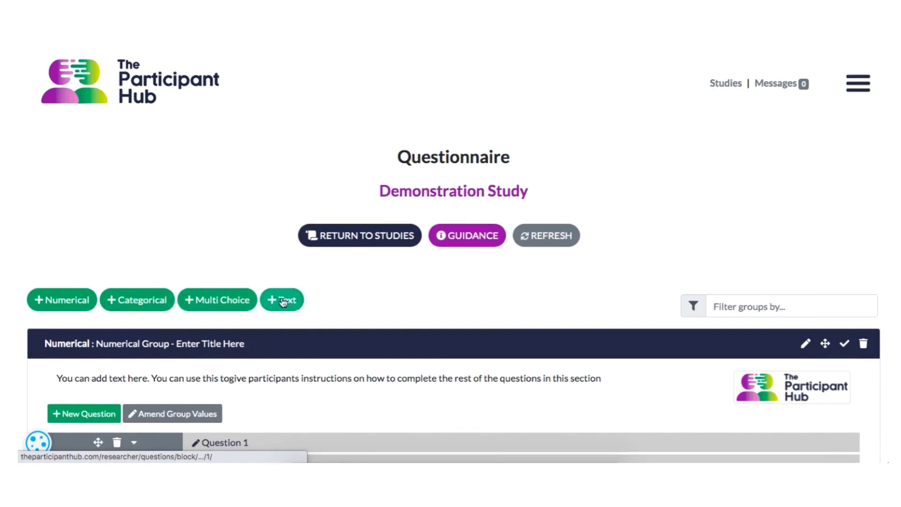
Reorder the question groups within the Demonstration Study questionnaire.
{"action": "scroll", "coordinate": [412, 297], "scroll_direction": "down", "scroll_amount": 10}
{"action": "scroll", "coordinate": [416, 298], "scroll_direction": "down", "scroll_amount": 5}
{"action": "scroll", "coordinate": [416, 299], "scroll_direction": "up", "scroll_amount": 15}
{"action": "scroll", "coordinate": [416, 299], "scroll_direction": "down", "scroll_amount": 3}
{"action": "left_click_drag", "start_coordinate": [814, 172], "coordinate": [806, 338]}
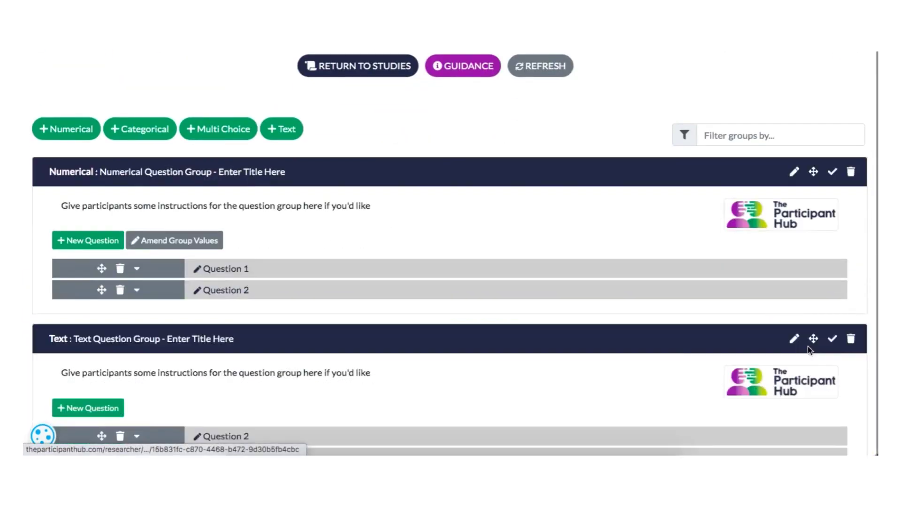
{"action": "scroll", "coordinate": [678, 354], "scroll_direction": "down", "scroll_amount": 5}
{"action": "left_click_drag", "start_coordinate": [812, 277], "coordinate": [814, 126]}
{"action": "scroll", "coordinate": [694, 219], "scroll_direction": "up", "scroll_amount": 5}
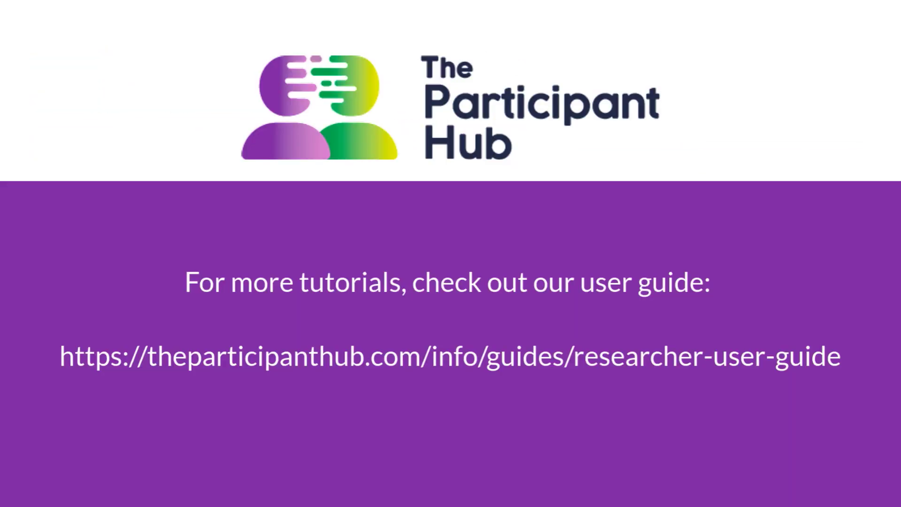